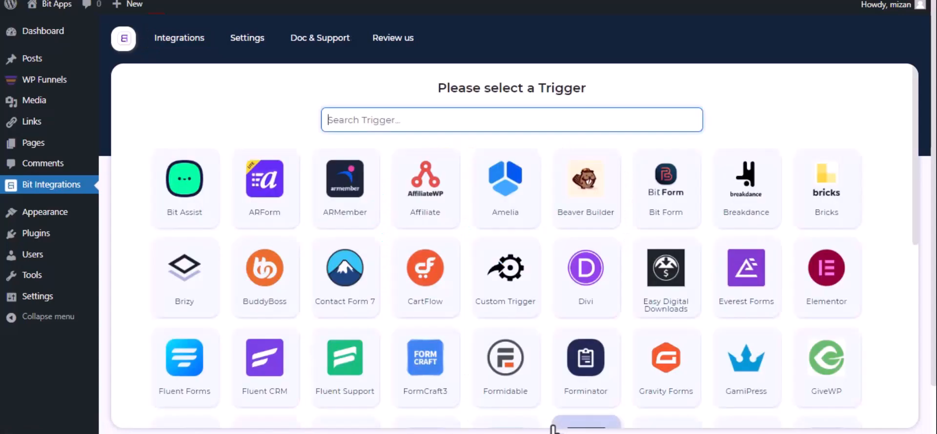
Pick WPFunnels as the trigger, copy its webhook URL, and start fetching webhook data
{"action": "type", "text": "wp"}
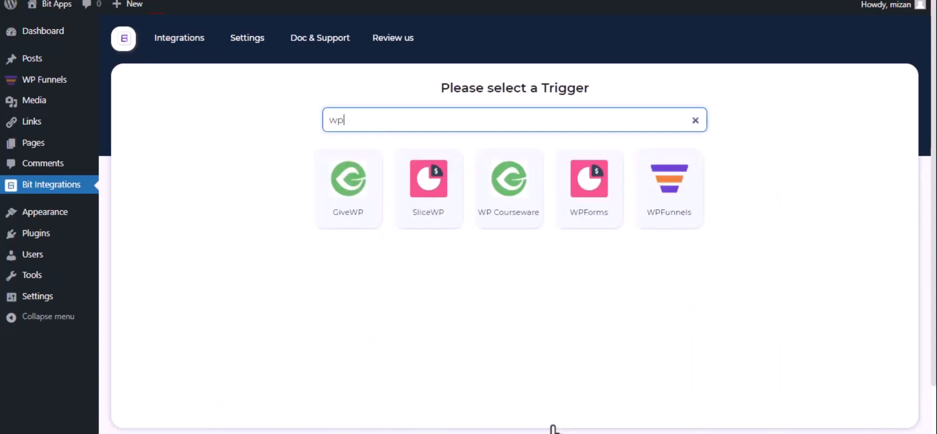
{"action": "left_click", "coordinate": [661, 225]}
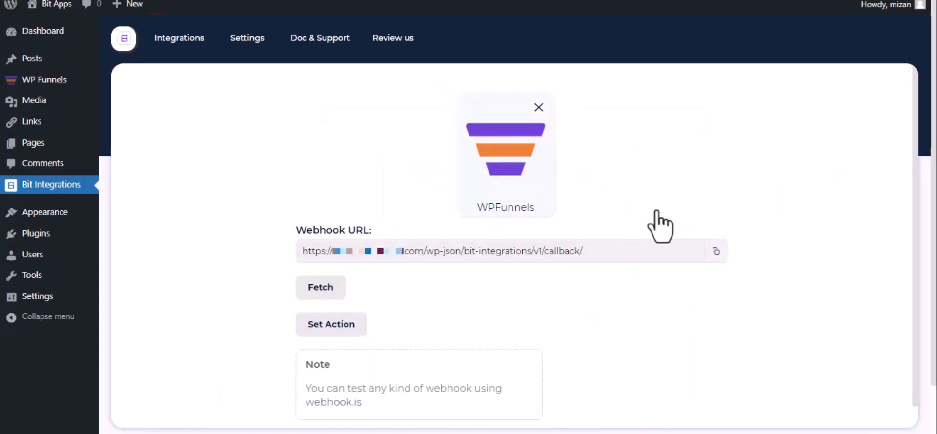
{"action": "left_click", "coordinate": [716, 251]}
{"action": "left_click", "coordinate": [310, 293]}
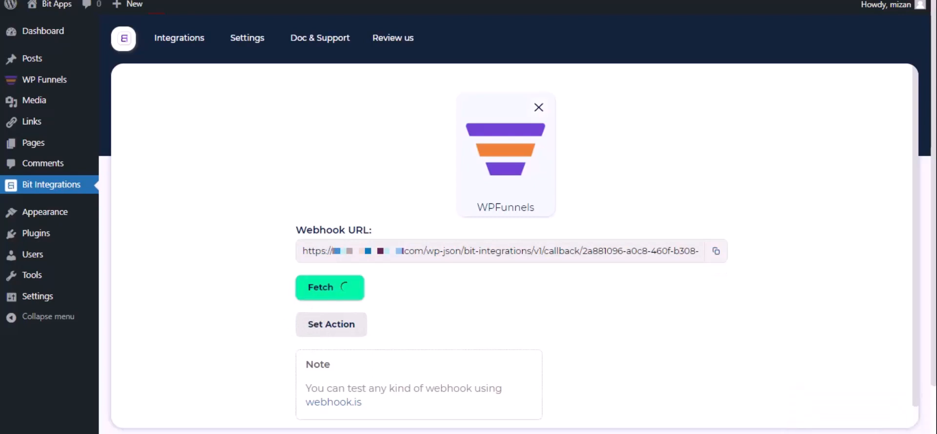
Open the eBook Elementor funnel's webhook list in WP Funnels and start a new webhook
{"action": "left_click", "coordinate": [298, 1]}
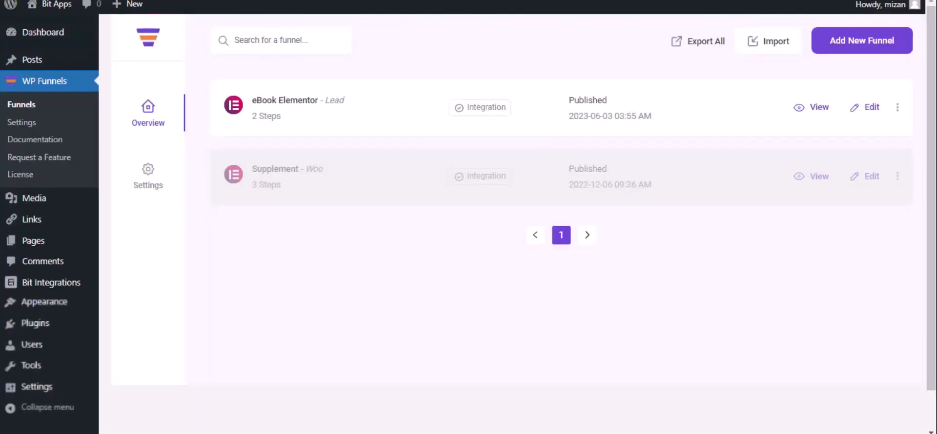
{"action": "left_click", "coordinate": [871, 108]}
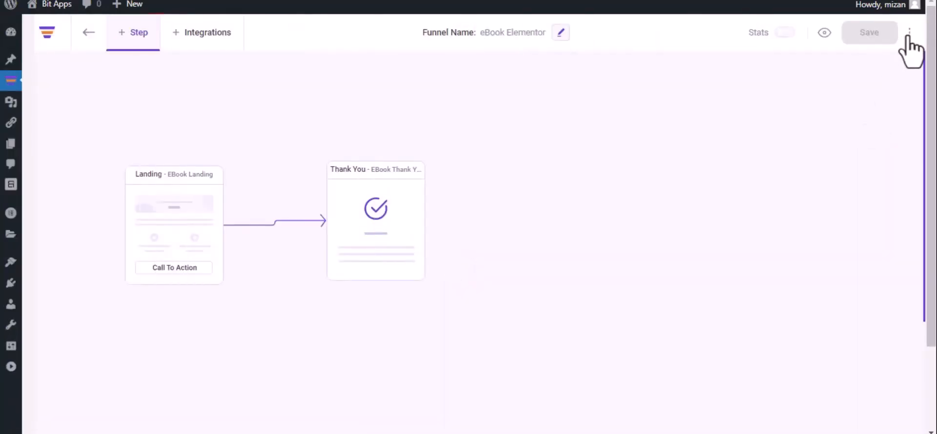
{"action": "left_click", "coordinate": [910, 32]}
{"action": "left_click", "coordinate": [889, 59]}
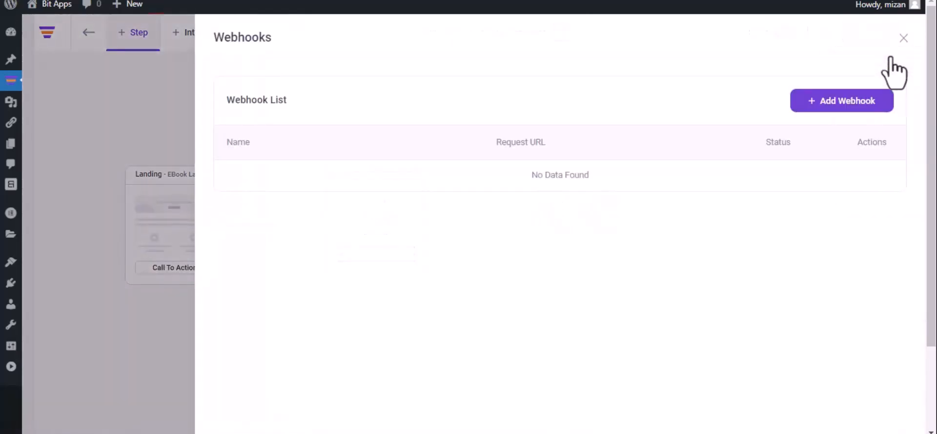
{"action": "left_click", "coordinate": [834, 104]}
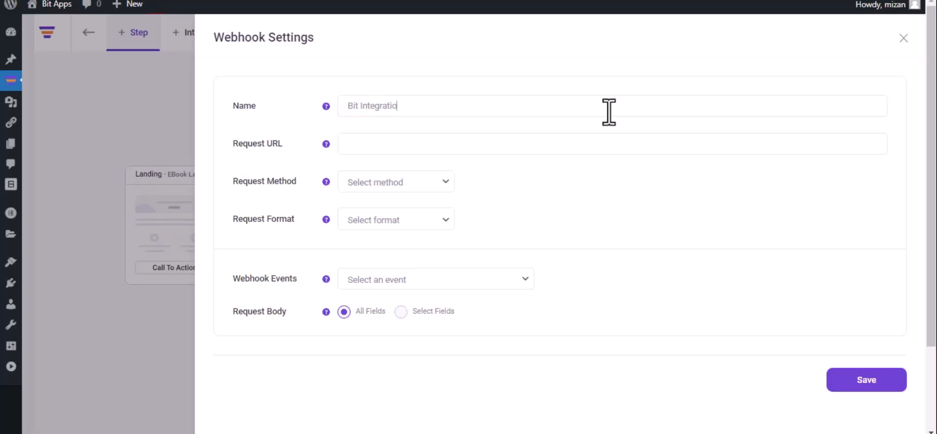
Paste the webhook URL, choose POST and JSON on the eBook Landing optin event, and save
{"action": "left_click", "coordinate": [609, 112]}
{"action": "key", "text": "ctrl+v"}
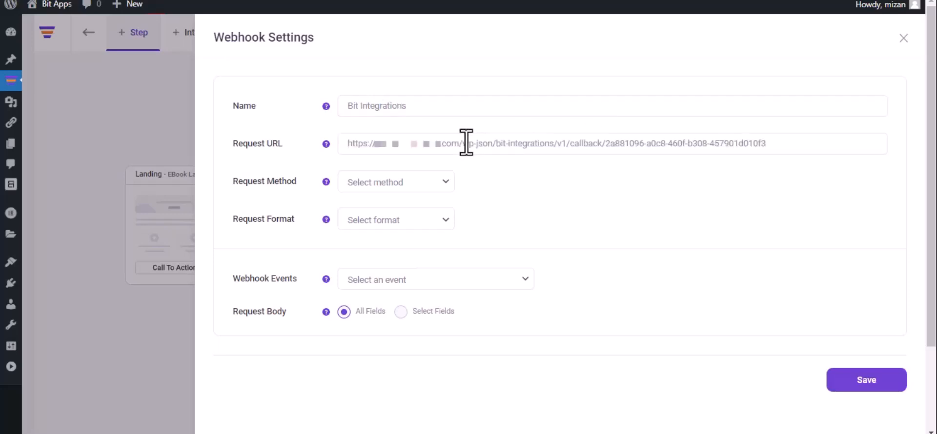
{"action": "left_click", "coordinate": [402, 188]}
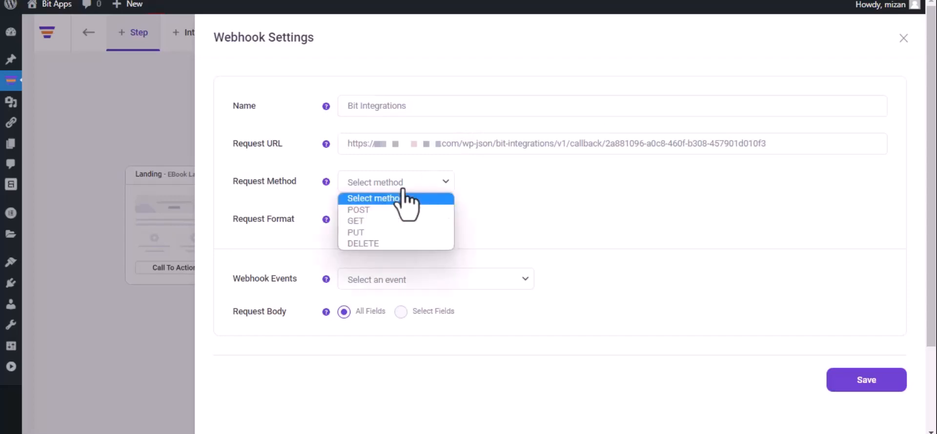
{"action": "left_click", "coordinate": [394, 213]}
{"action": "left_click", "coordinate": [395, 219]}
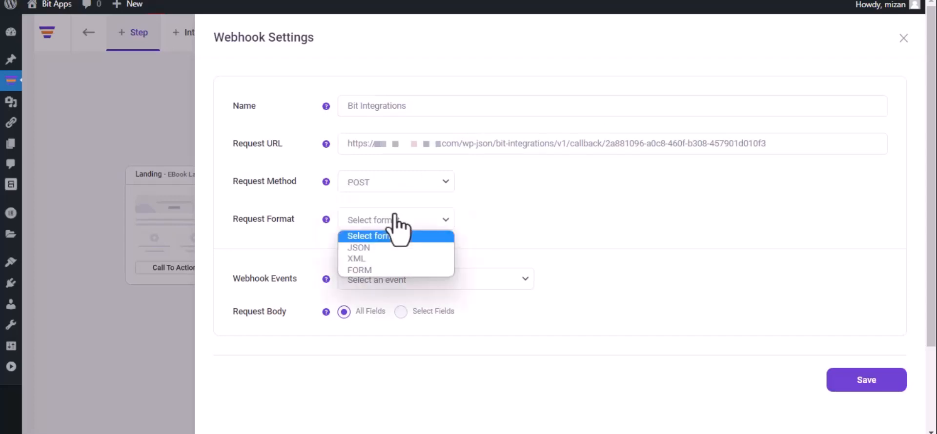
{"action": "left_click", "coordinate": [393, 248]}
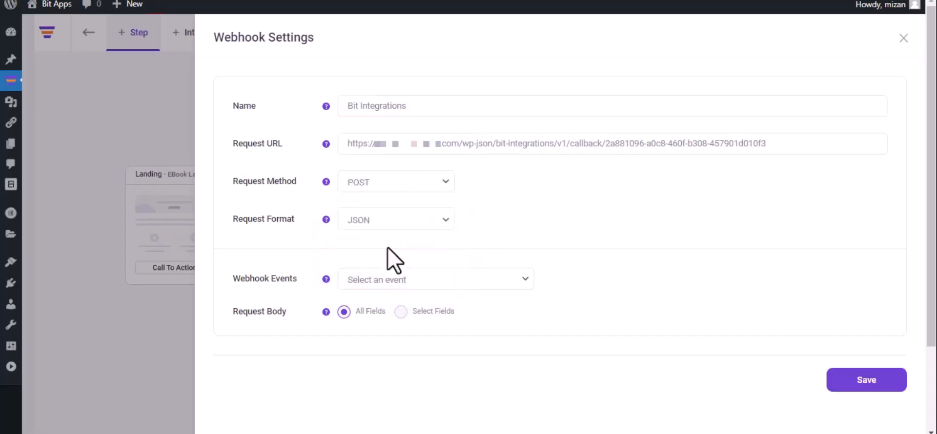
{"action": "left_click", "coordinate": [411, 282]}
{"action": "left_click", "coordinate": [410, 308]}
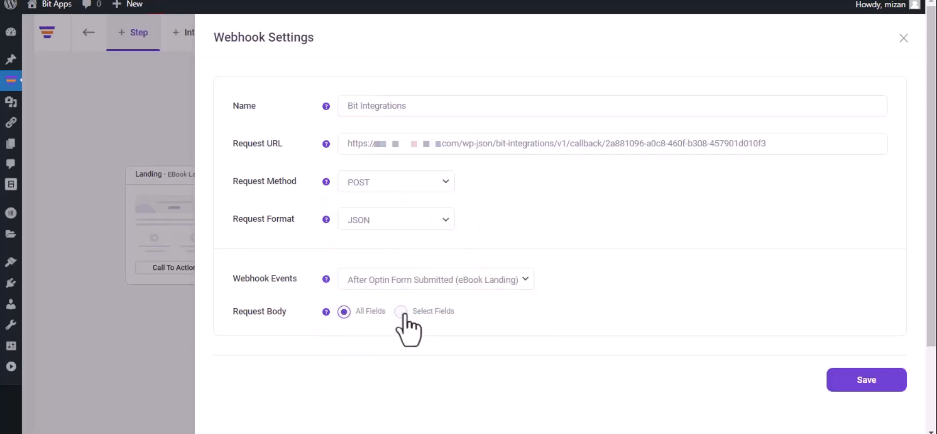
{"action": "left_click", "coordinate": [864, 386]}
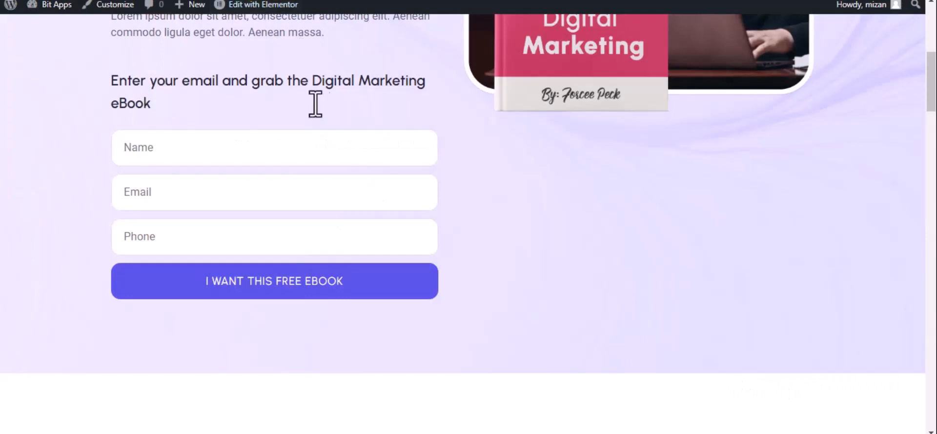
Fill the optin form with name 'Bit Integrations', a test email and phone number, then submit
{"action": "left_click", "coordinate": [265, 149]}
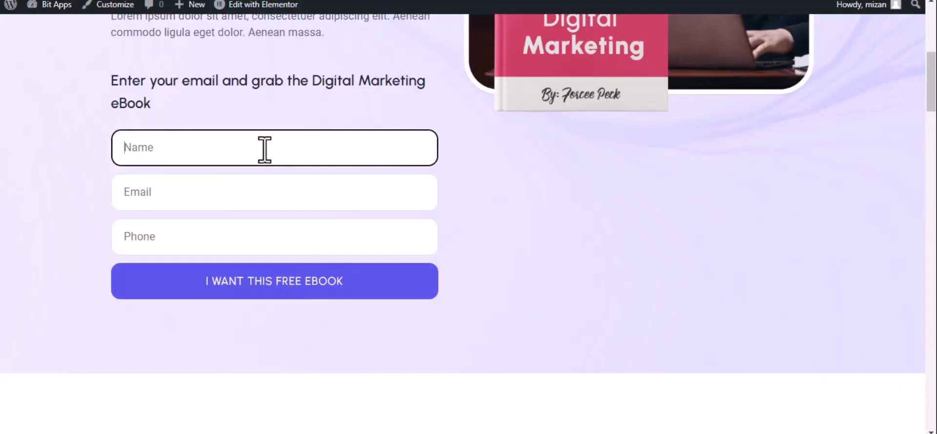
{"action": "type", "text": "Bit Integrations"}
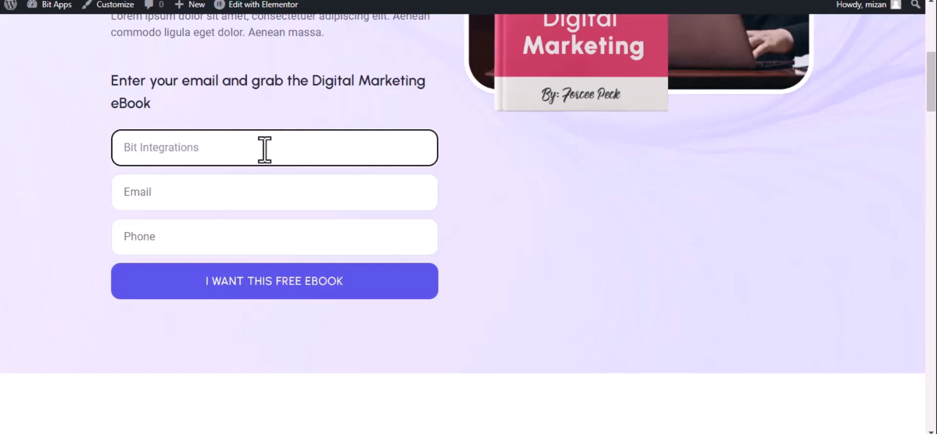
{"action": "left_click", "coordinate": [208, 202]}
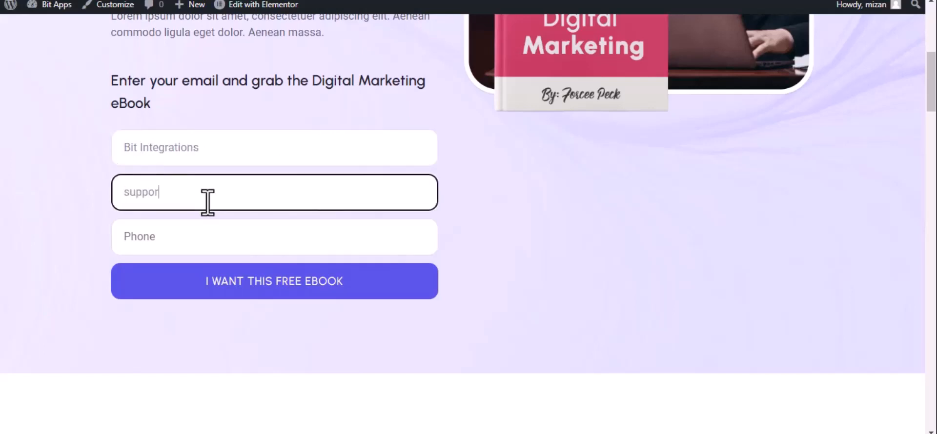
{"action": "left_click", "coordinate": [209, 236]}
{"action": "type", "text": "44"}
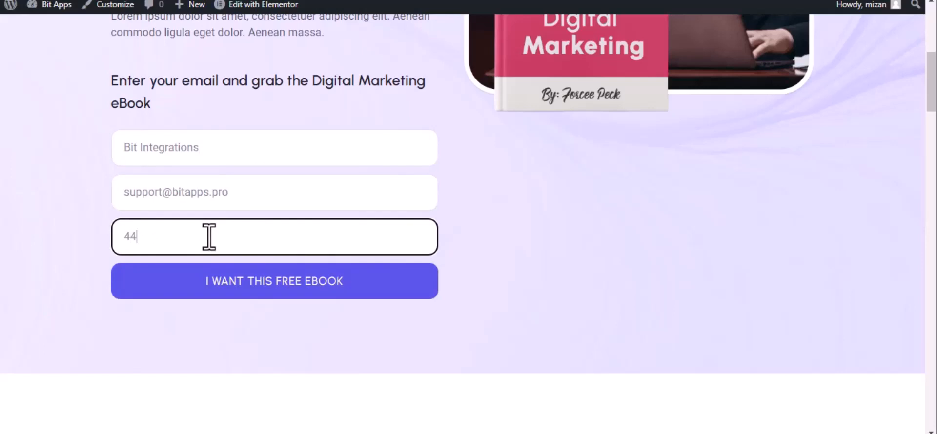
{"action": "type", "text": "4555666"}
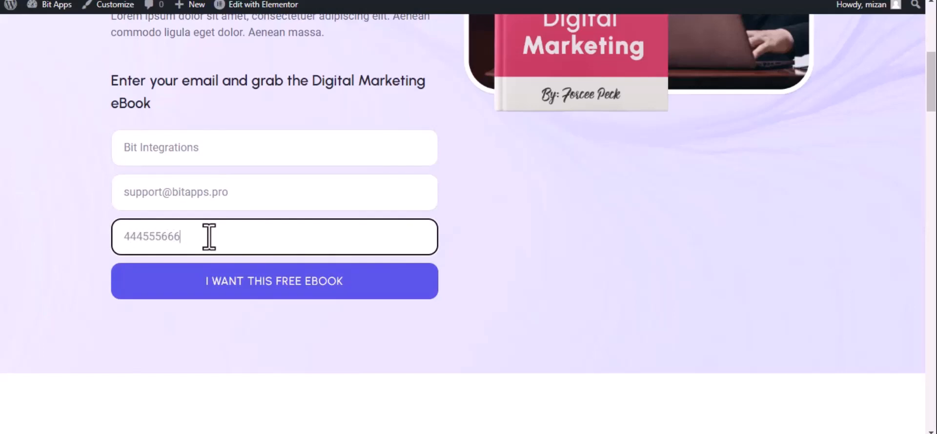
{"action": "left_click", "coordinate": [241, 283]}
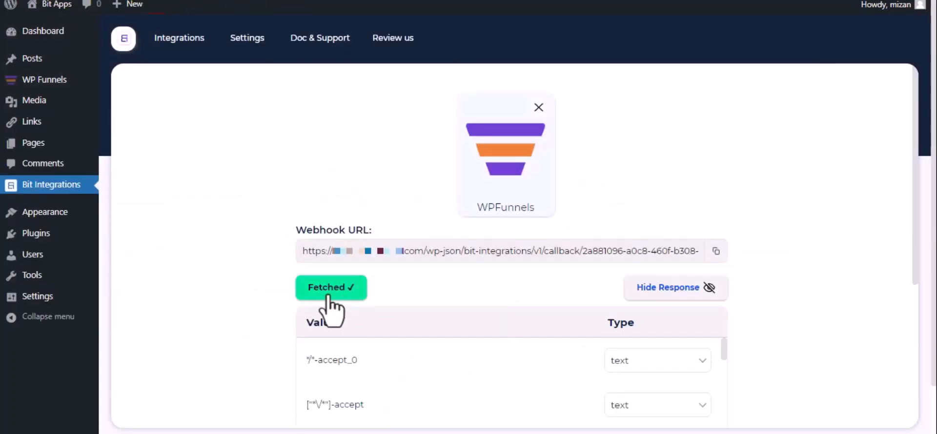
Go to Set Action and pick Notion from a 'not' search
{"action": "scroll", "coordinate": [332, 303], "scroll_direction": "down", "scroll_amount": 5}
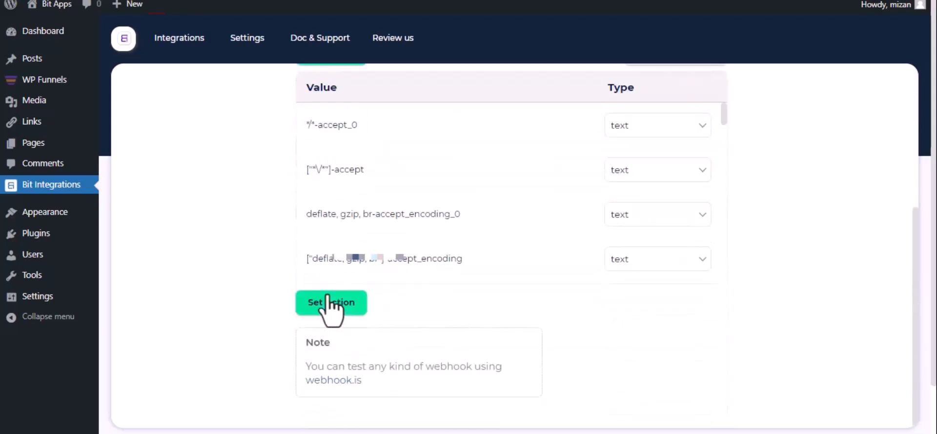
{"action": "left_click", "coordinate": [328, 298]}
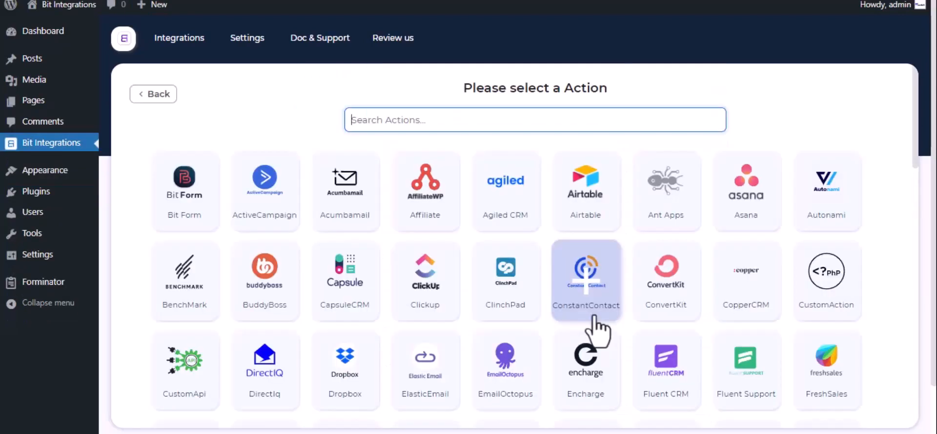
{"action": "type", "text": "notion"}
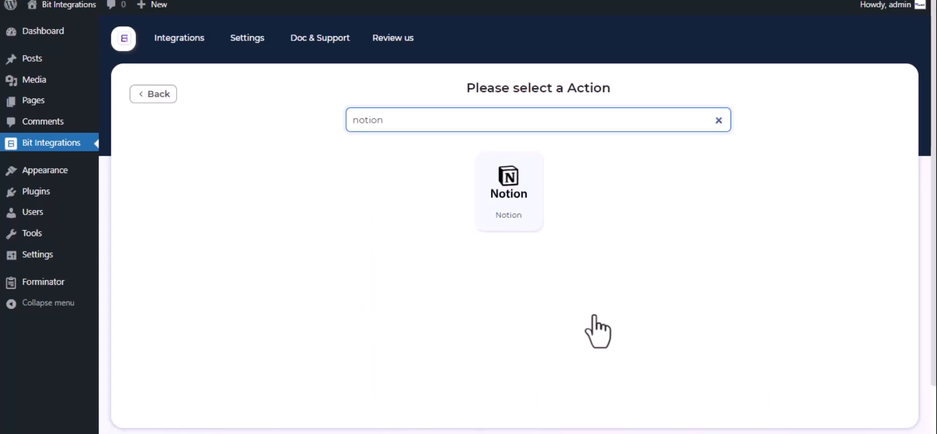
{"action": "left_click", "coordinate": [516, 188]}
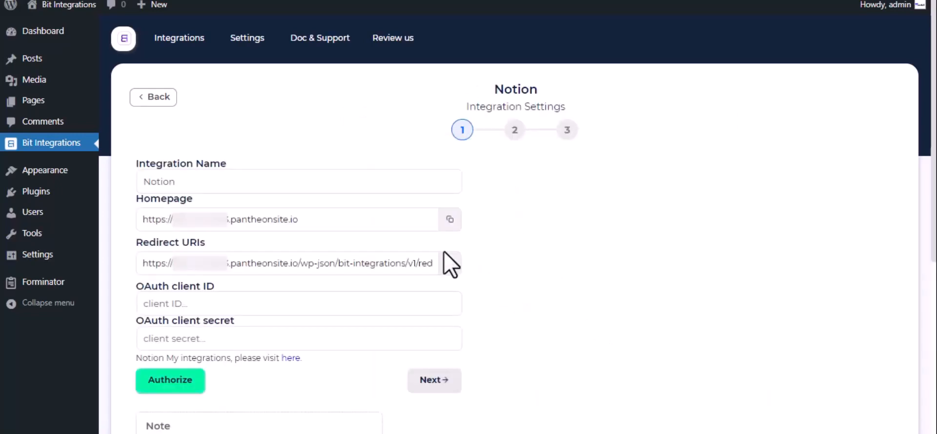
Open Notion's My integrations page from the link in the Notion settings form
{"action": "left_click", "coordinate": [192, 182]}
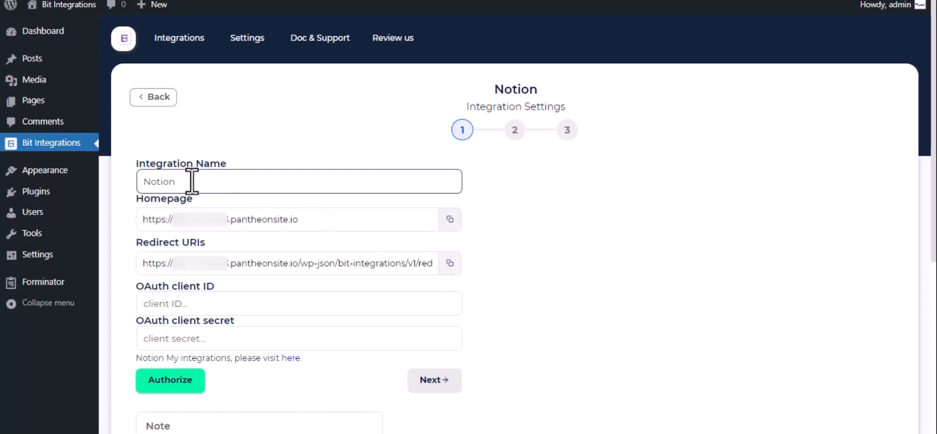
{"action": "left_click", "coordinate": [155, 299]}
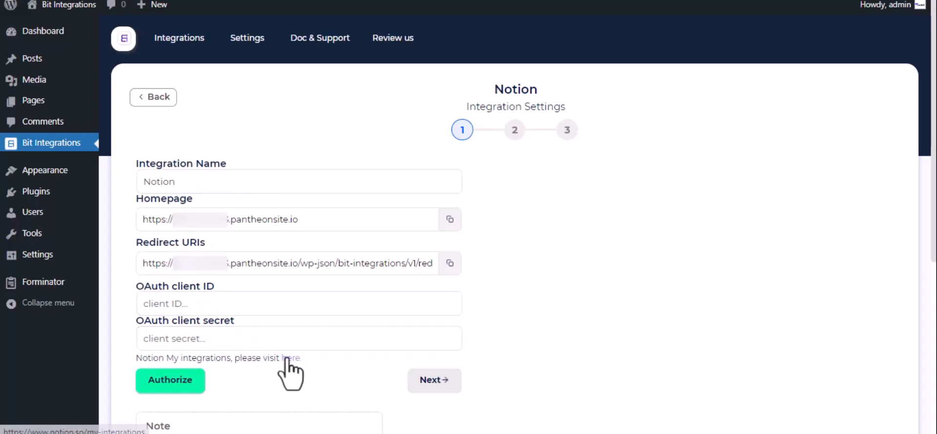
{"action": "left_click", "coordinate": [289, 360]}
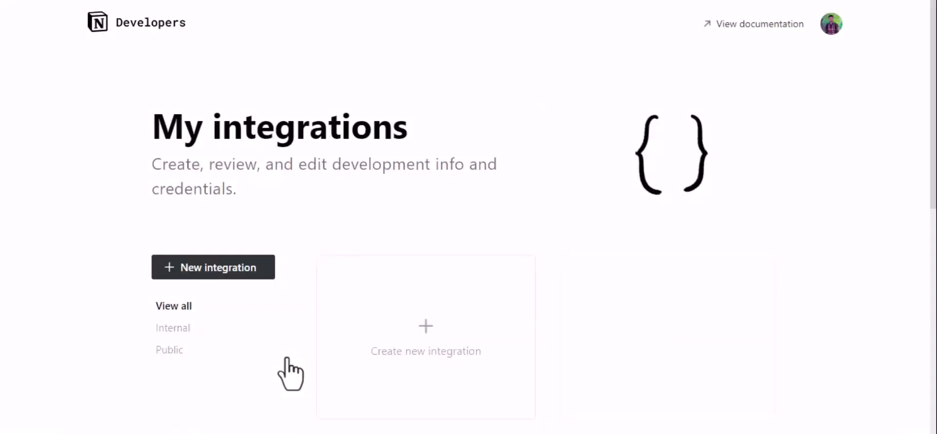
Create a new Notion integration named 'For Bit Integrations' and submit it
{"action": "left_click", "coordinate": [415, 346]}
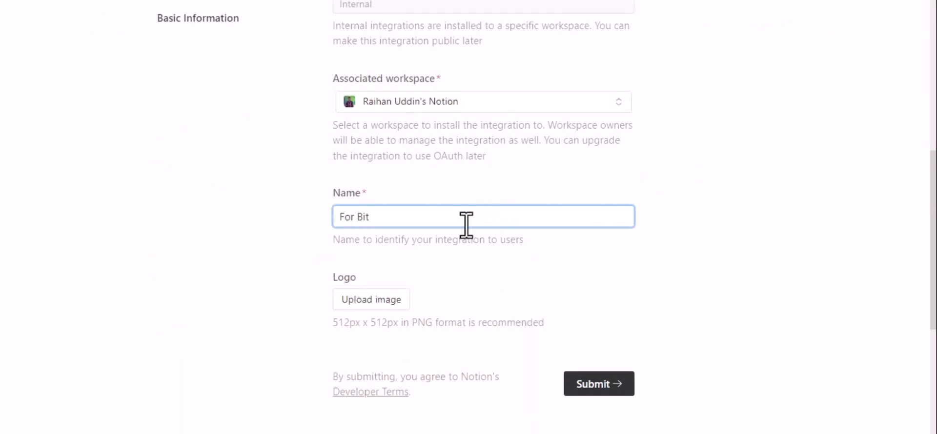
{"action": "type", "text": "For Bit Integrations"}
{"action": "scroll", "coordinate": [466, 225], "scroll_direction": "down", "scroll_amount": 2}
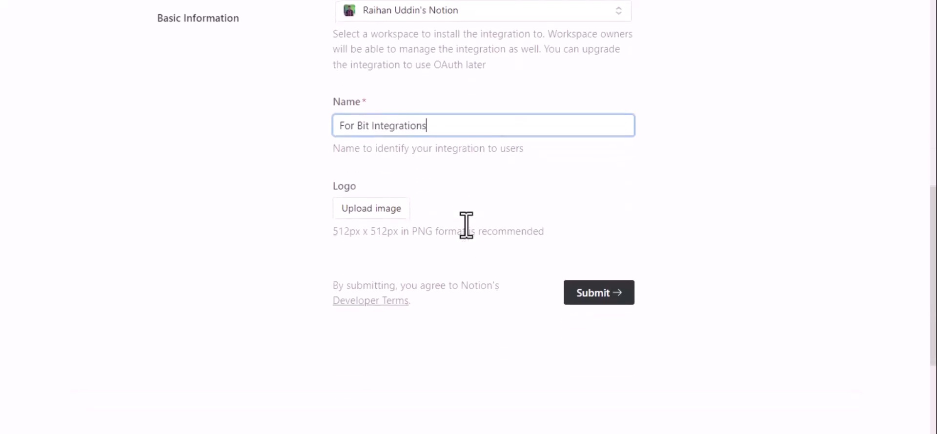
{"action": "left_click", "coordinate": [602, 294]}
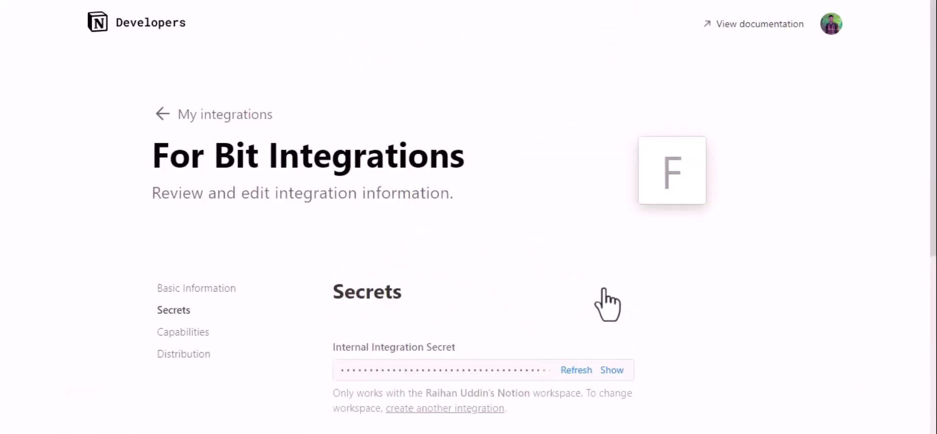
Make the integration public under Distribution and enter company name 'Bit Appd'
{"action": "left_click", "coordinate": [182, 359]}
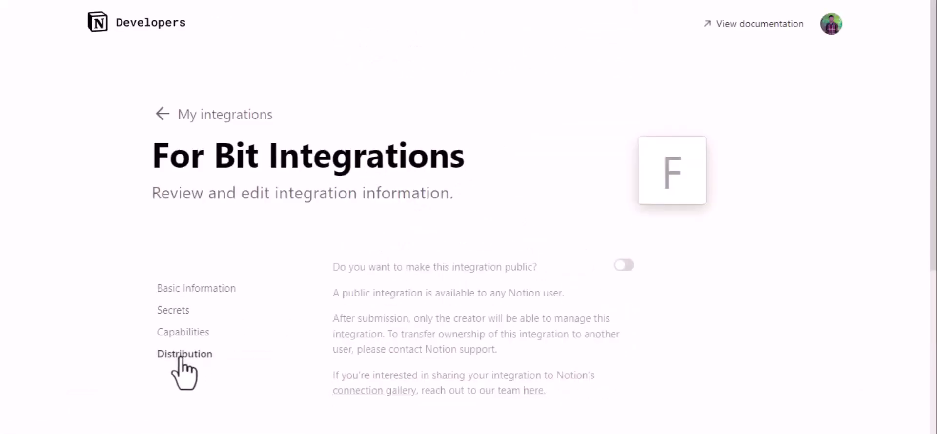
{"action": "left_click", "coordinate": [625, 265]}
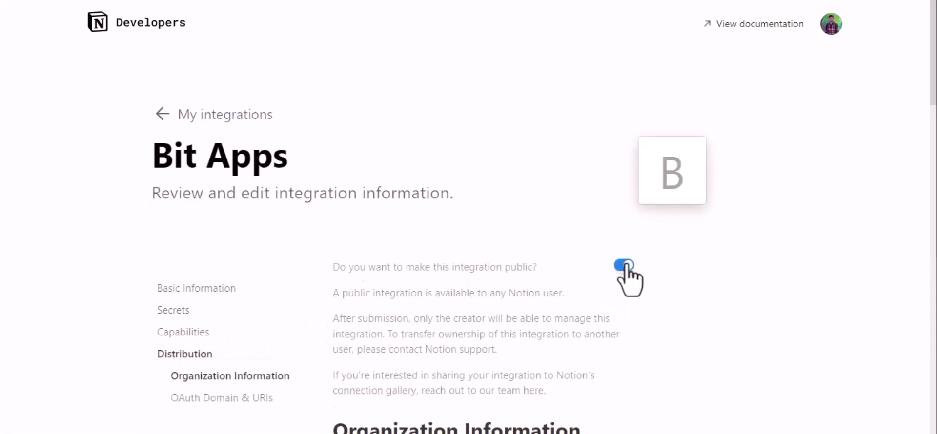
{"action": "scroll", "coordinate": [626, 266], "scroll_direction": "down", "scroll_amount": 6}
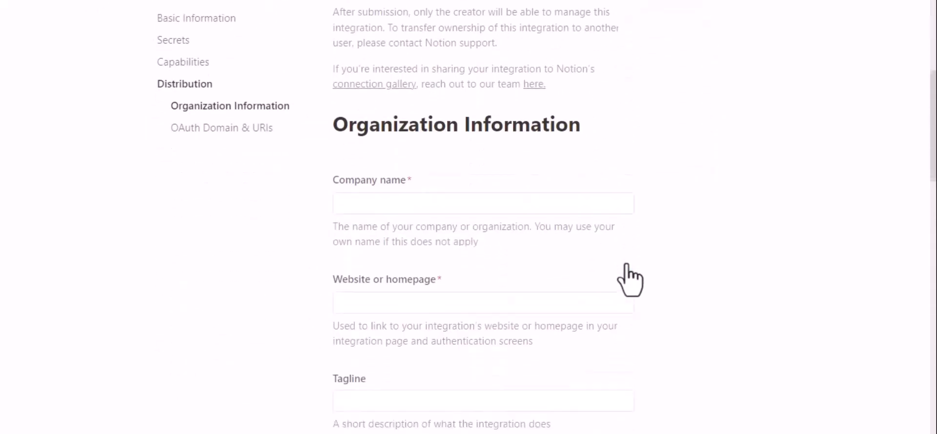
{"action": "scroll", "coordinate": [625, 265], "scroll_direction": "down", "scroll_amount": 2}
{"action": "left_click", "coordinate": [435, 103]}
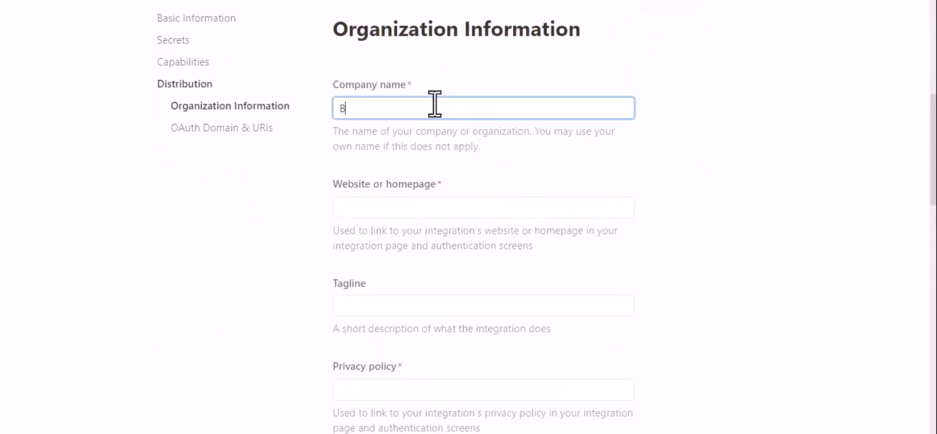
{"action": "type", "text": "Bit Appd"}
Fill Website, Privacy policy and Terms of use with URLs from clipboard history
{"action": "left_click", "coordinate": [391, 207]}
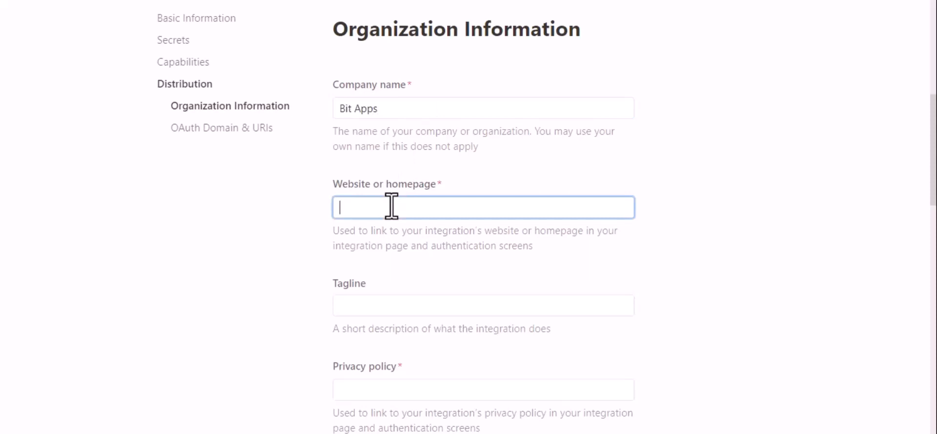
{"action": "key", "text": "super+v"}
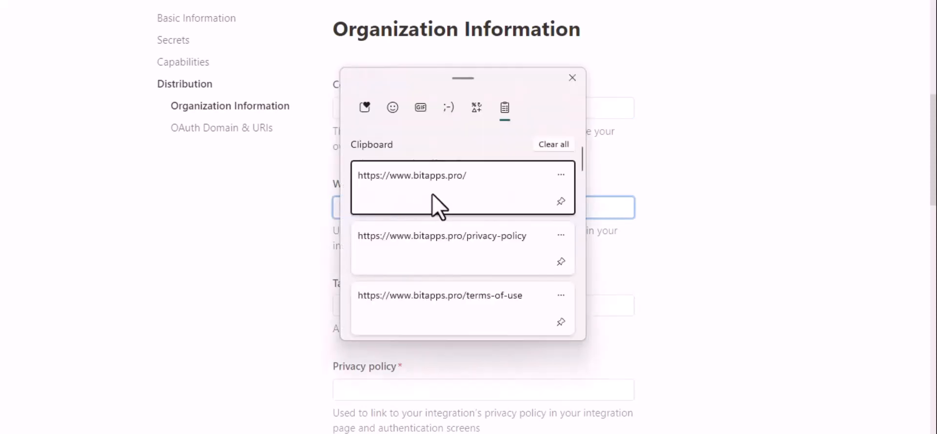
{"action": "left_click", "coordinate": [435, 204]}
{"action": "scroll", "coordinate": [534, 289], "scroll_direction": "down", "scroll_amount": 2}
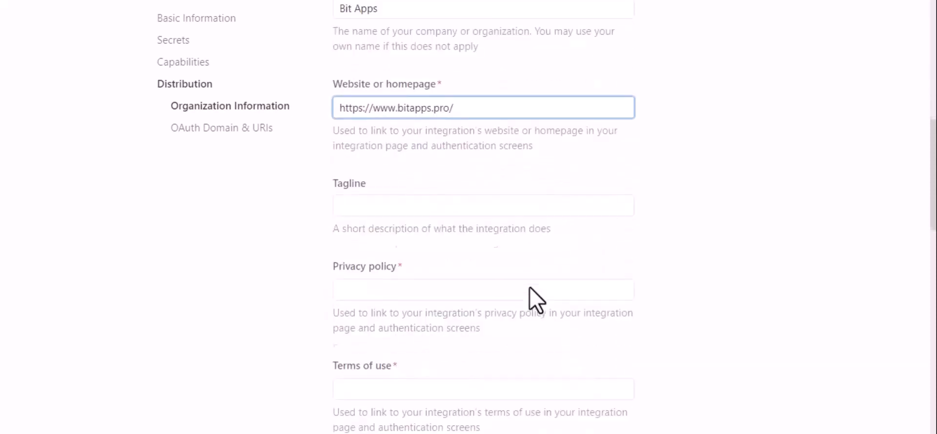
{"action": "scroll", "coordinate": [537, 301], "scroll_direction": "down", "scroll_amount": 2}
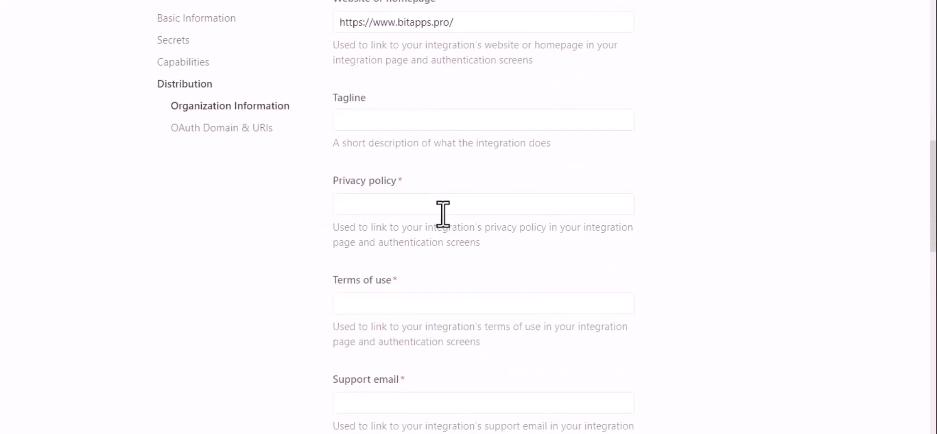
{"action": "left_click", "coordinate": [410, 202]}
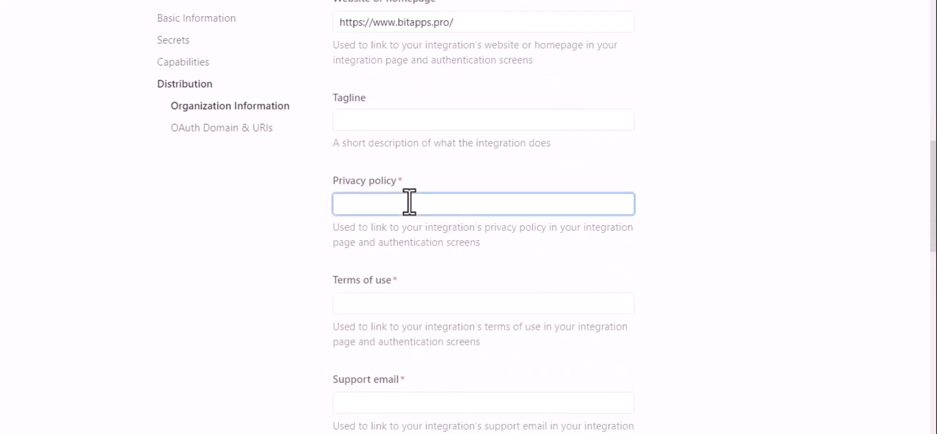
{"action": "key", "text": "super+v"}
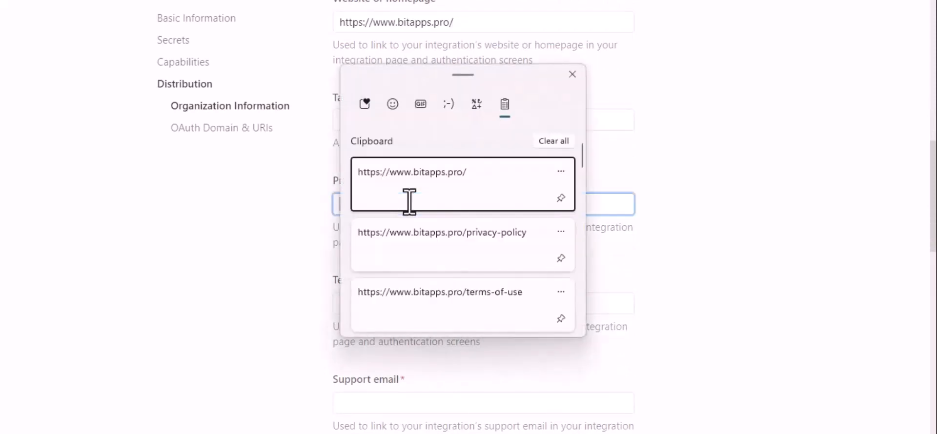
{"action": "left_click", "coordinate": [462, 249]}
{"action": "left_click", "coordinate": [486, 300]}
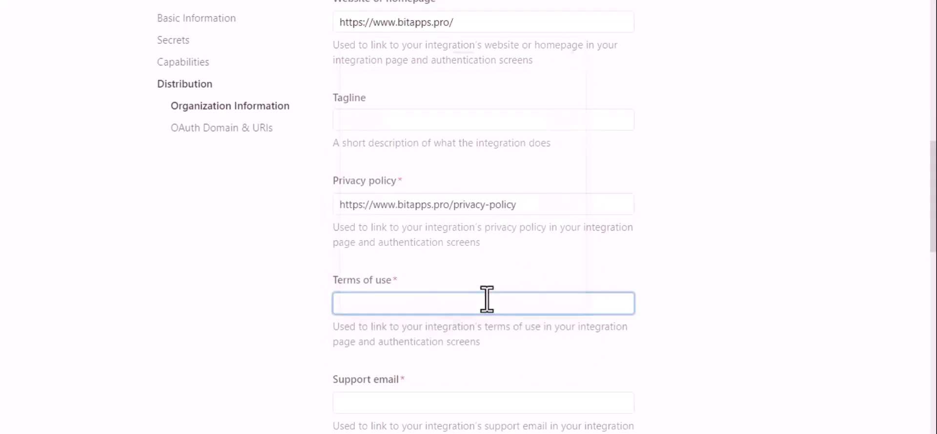
{"action": "key", "text": "super+v"}
{"action": "left_click", "coordinate": [511, 265]}
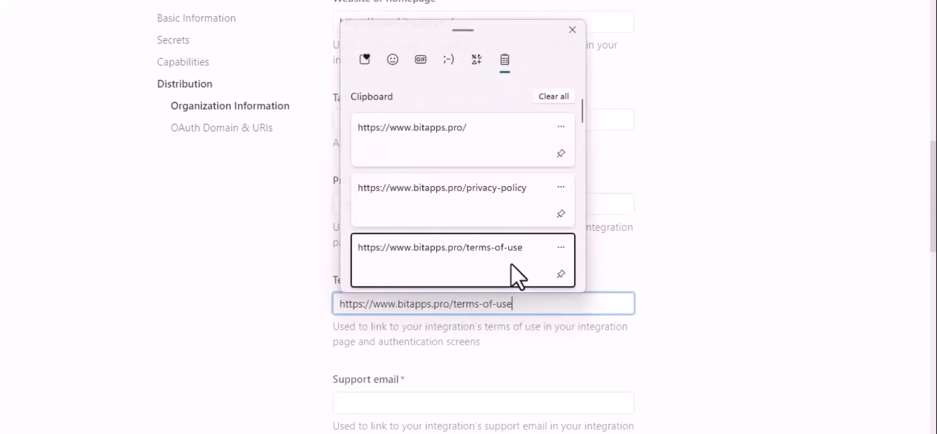
Enter the support e-mail address for the integration
{"action": "scroll", "coordinate": [594, 275], "scroll_direction": "down", "scroll_amount": 5}
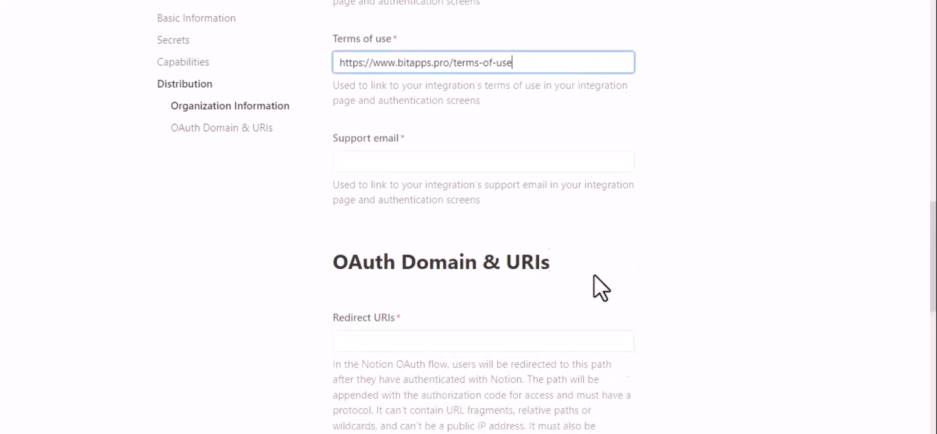
{"action": "left_click", "coordinate": [445, 125]}
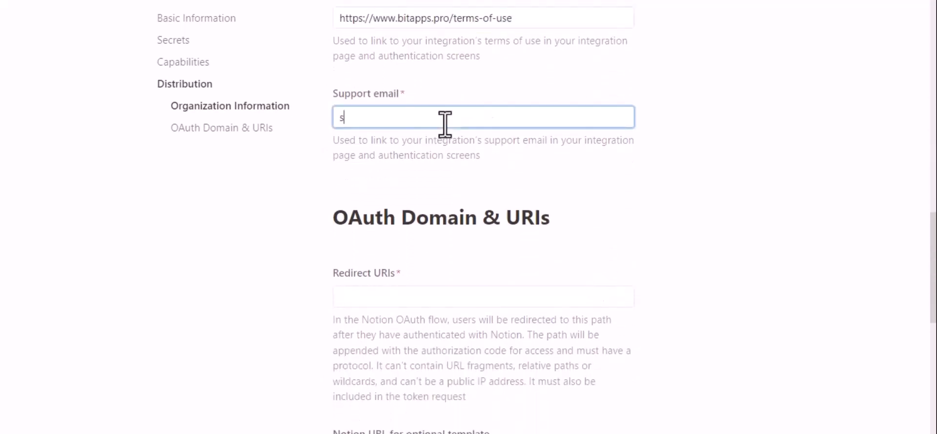
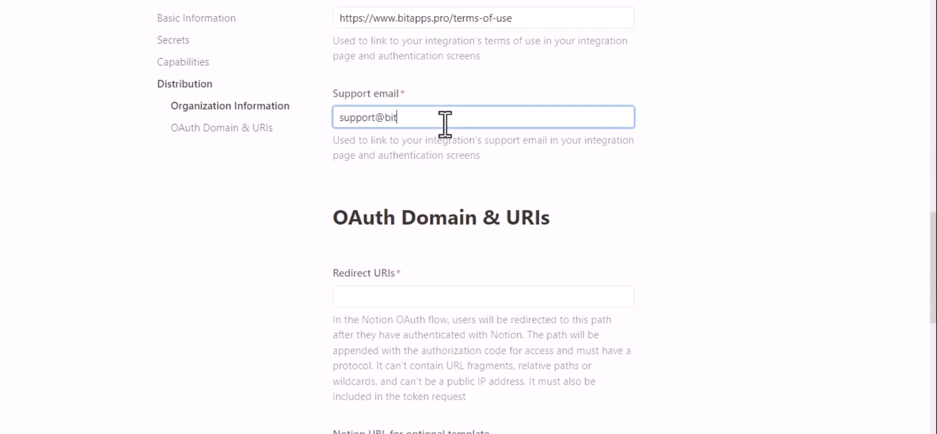
{"action": "left_click", "coordinate": [439, 172]}
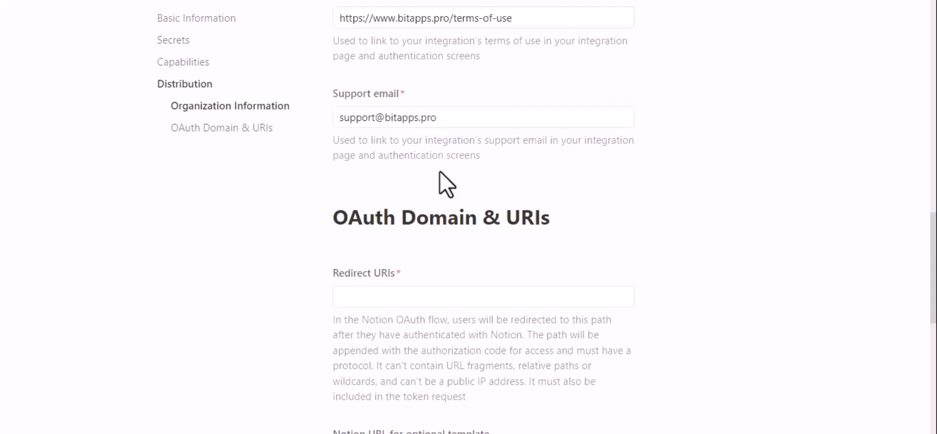
{"action": "scroll", "coordinate": [442, 179], "scroll_direction": "down", "scroll_amount": 2}
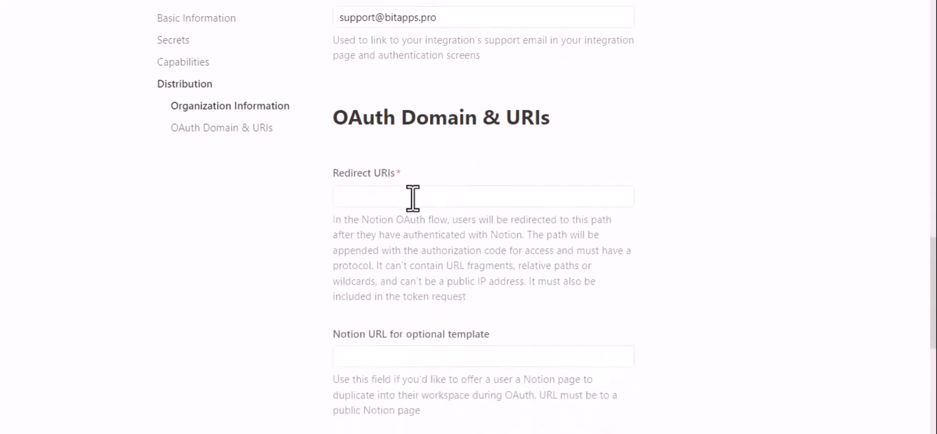
Add the Bit Integrations redirect URI, submit the distribution settings, and confirm going public
{"action": "left_click", "coordinate": [414, 198]}
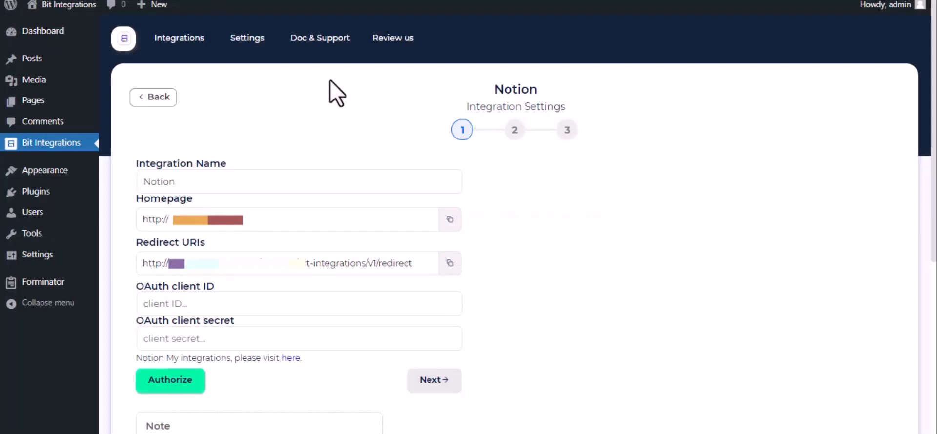
{"action": "triple_click", "coordinate": [365, 264]}
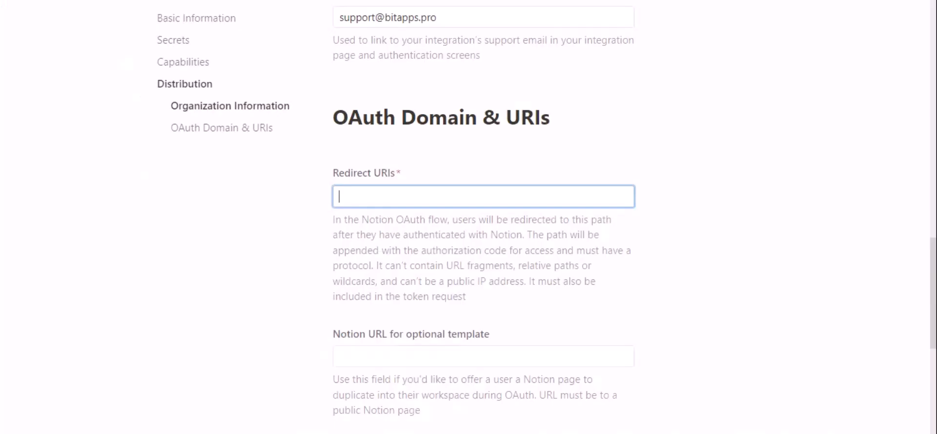
{"action": "type", "text": "http://bit-integrations.local/wp-json/bit-integrations/v1/redirect"}
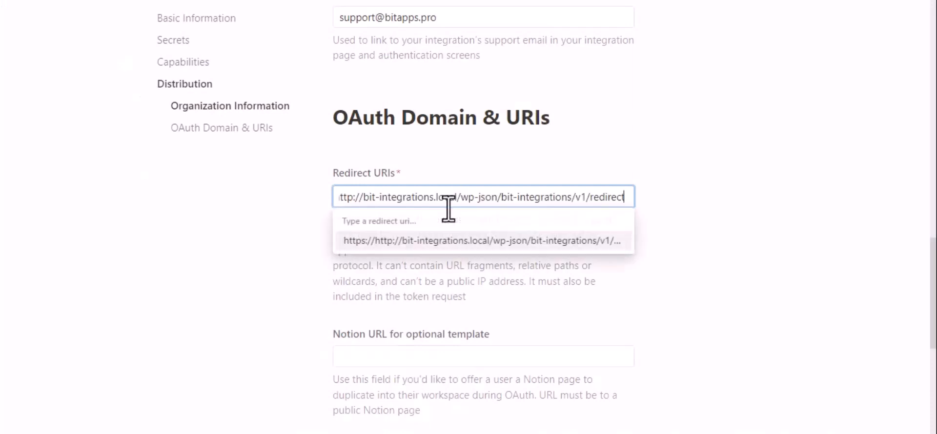
{"action": "left_click", "coordinate": [470, 241]}
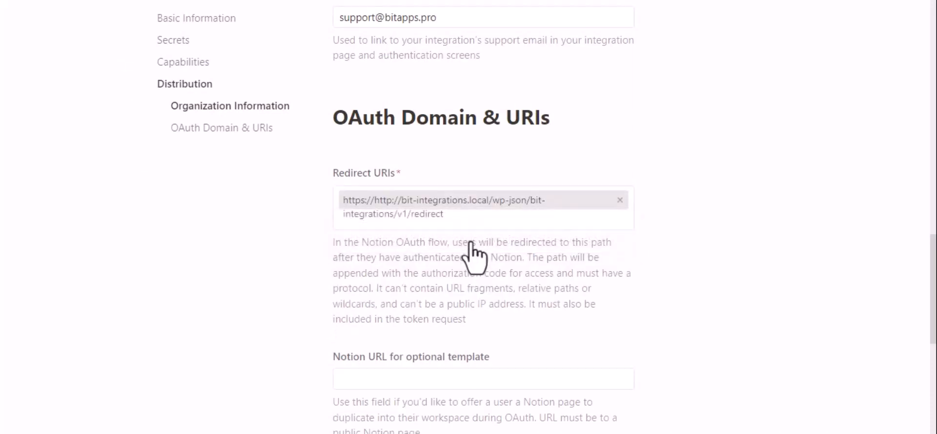
{"action": "scroll", "coordinate": [471, 251], "scroll_direction": "down", "scroll_amount": 4}
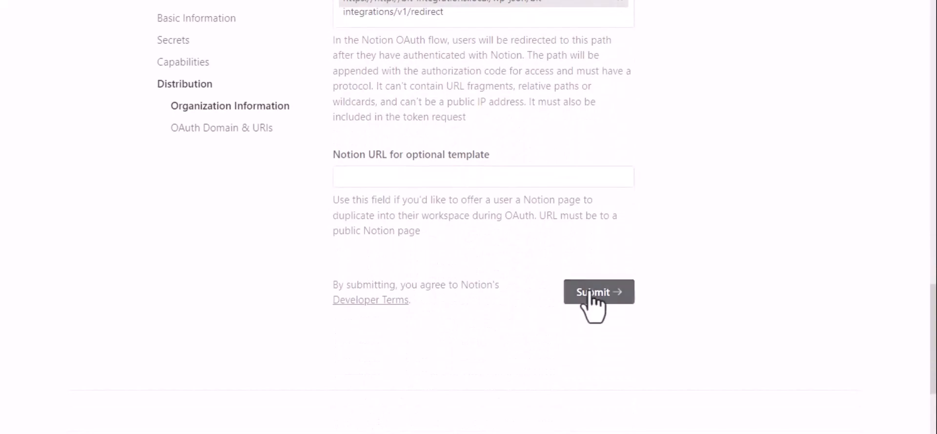
{"action": "left_click", "coordinate": [593, 295]}
{"action": "left_click", "coordinate": [500, 262]}
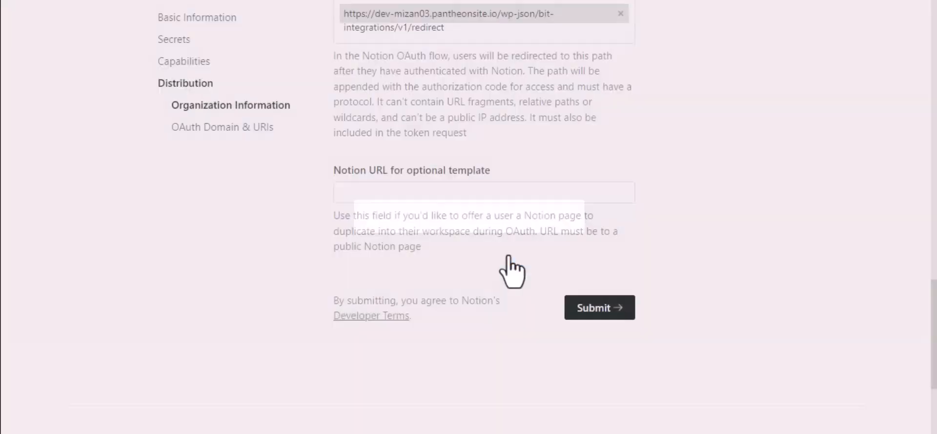
{"action": "scroll", "coordinate": [512, 271], "scroll_direction": "up", "scroll_amount": 4}
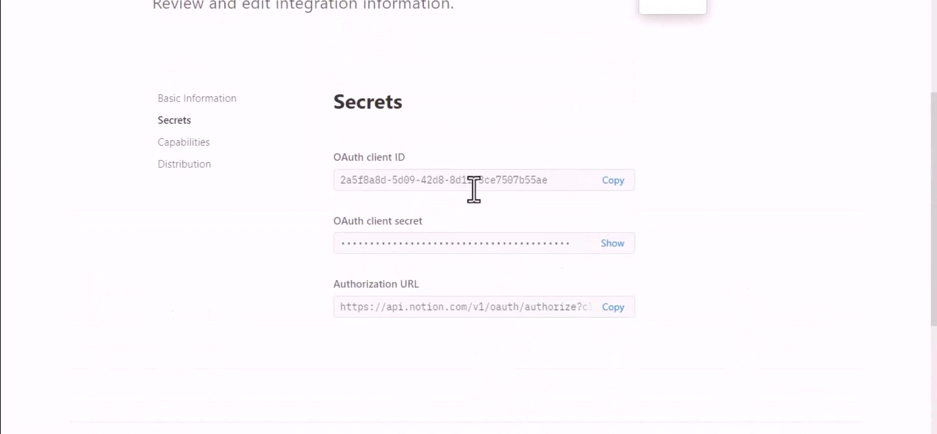
Copy Notion's OAuth client ID into the Bit Integrations client ID field
{"action": "left_click", "coordinate": [613, 181]}
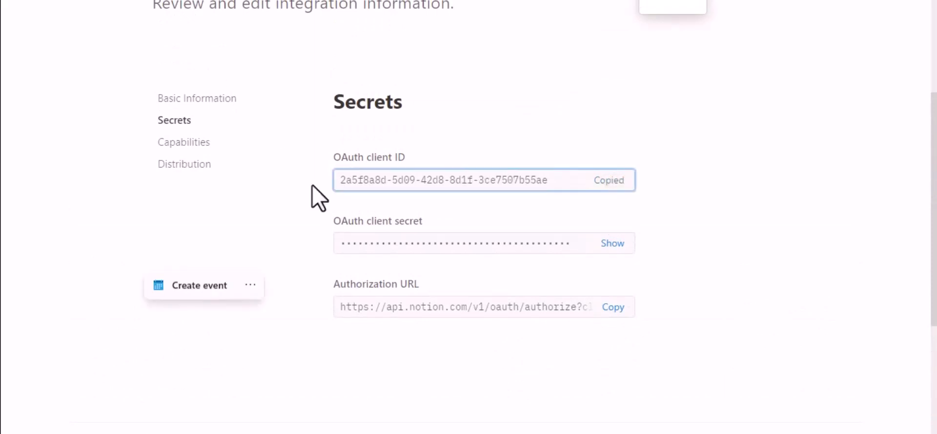
{"action": "left_click", "coordinate": [244, 1]}
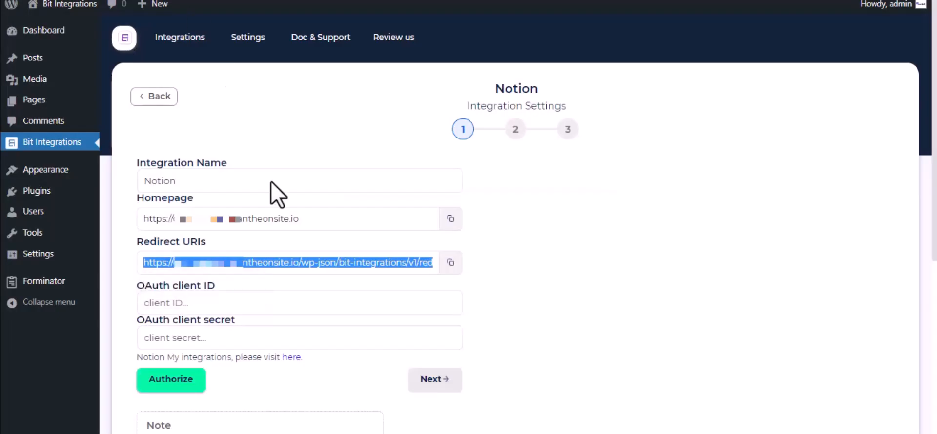
{"action": "left_click", "coordinate": [250, 300]}
{"action": "key", "text": "ctrl+v"}
Reveal and copy the OAuth client secret into the Bit Integrations client secret field
{"action": "key", "text": "ctrl+Tab"}
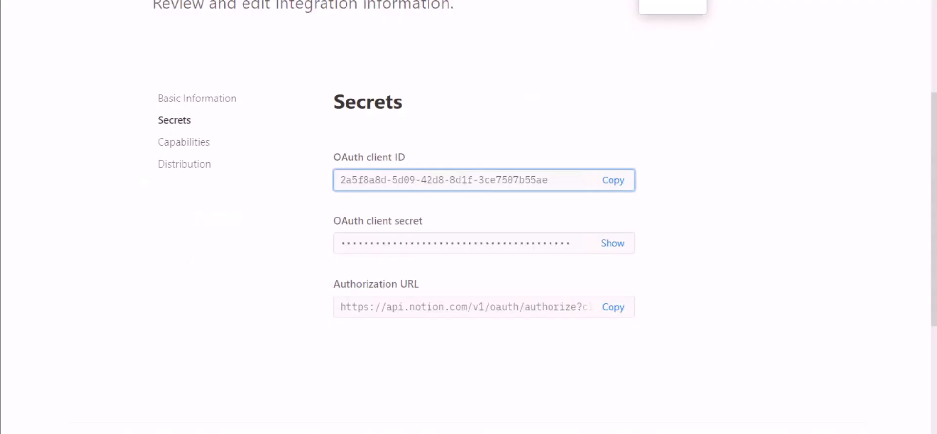
{"action": "left_click", "coordinate": [611, 243]}
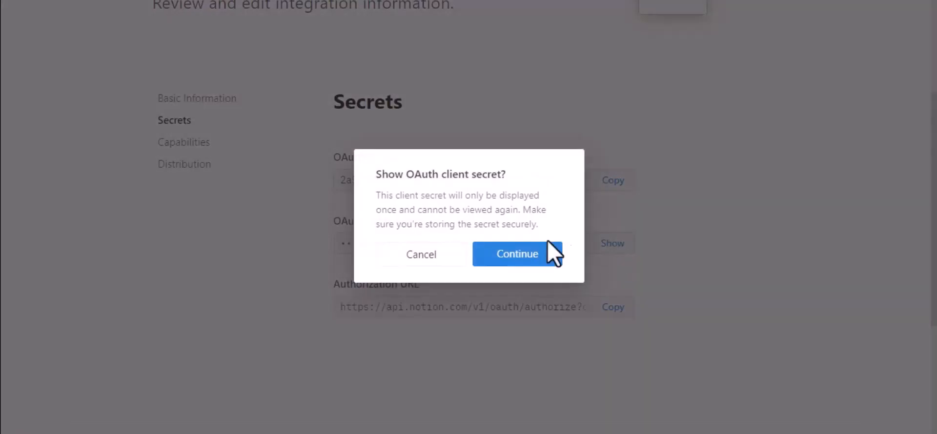
{"action": "left_click", "coordinate": [537, 257]}
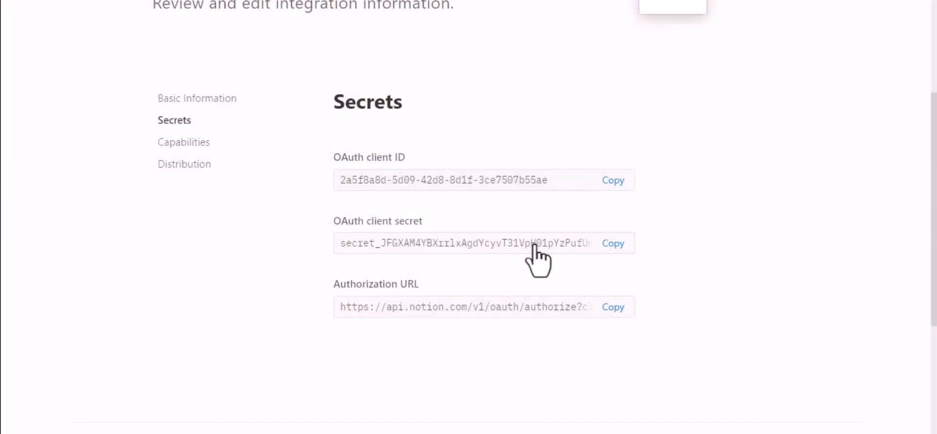
{"action": "left_click", "coordinate": [614, 244]}
{"action": "key", "text": "ctrl+Tab"}
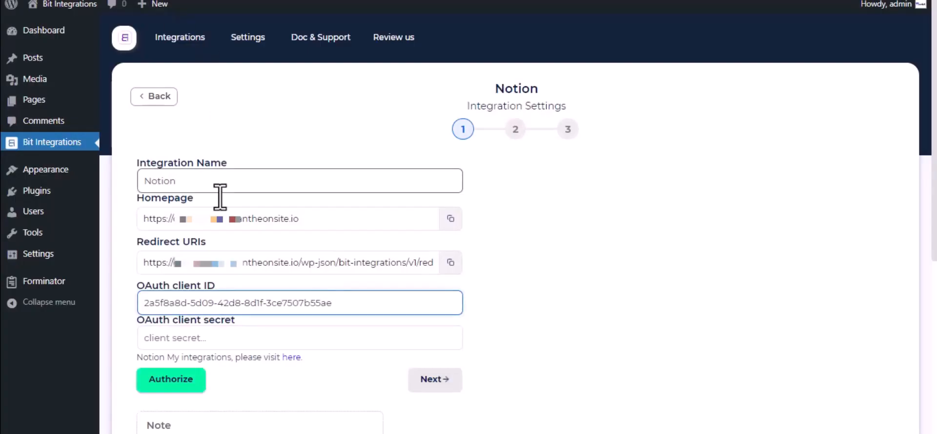
{"action": "left_click", "coordinate": [254, 336]}
{"action": "key", "text": "ctrl+v"}
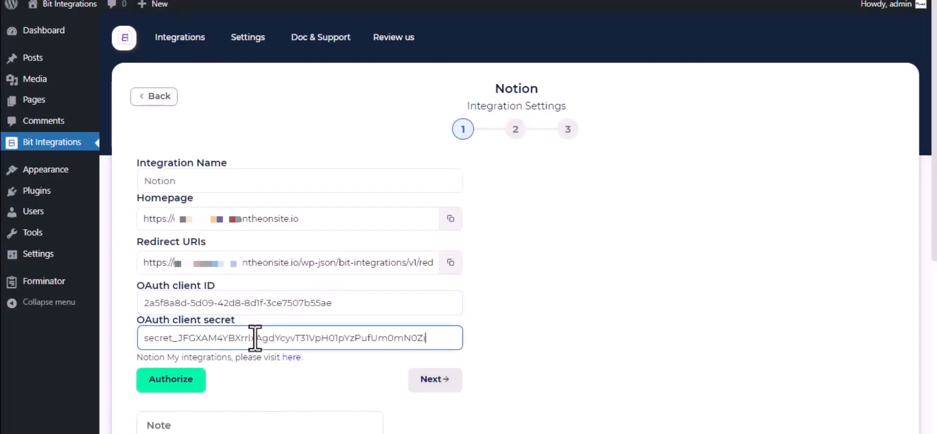
{"action": "scroll", "coordinate": [255, 337], "scroll_direction": "down", "scroll_amount": 2}
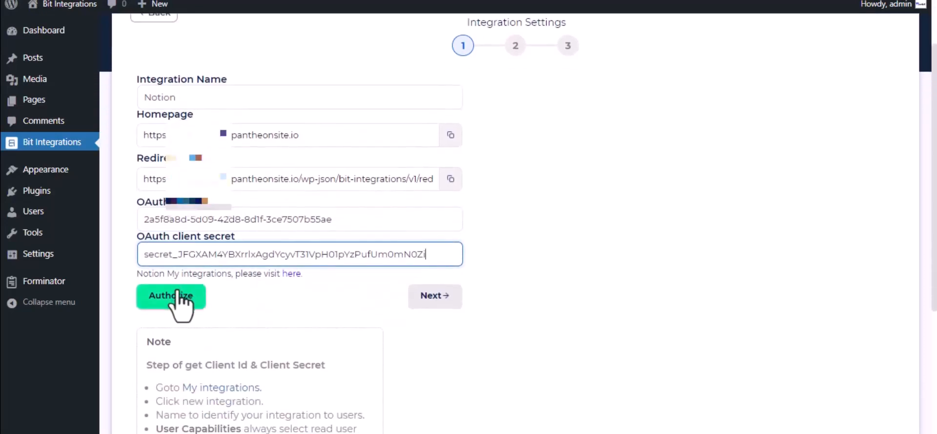
Authorize Notion with access to the Journal page, then advance to the Database List step
{"action": "left_click", "coordinate": [181, 298]}
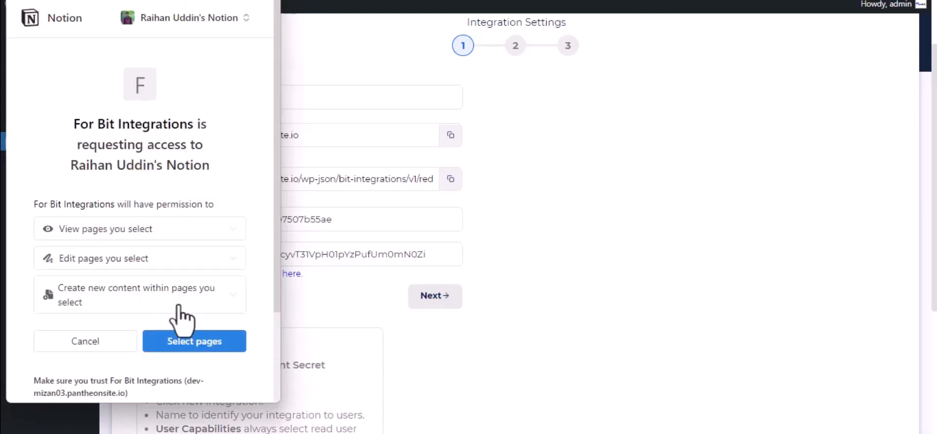
{"action": "left_click", "coordinate": [186, 344]}
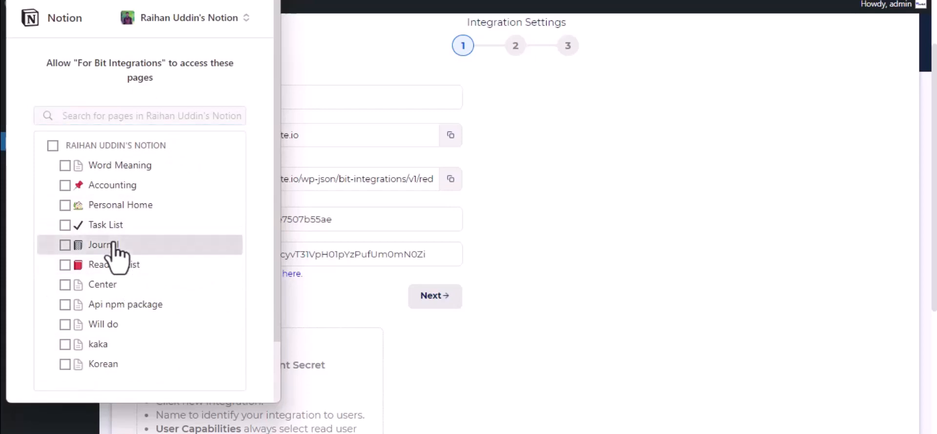
{"action": "left_click", "coordinate": [113, 244]}
{"action": "scroll", "coordinate": [110, 251], "scroll_direction": "down", "scroll_amount": 2}
{"action": "left_click", "coordinate": [193, 357]}
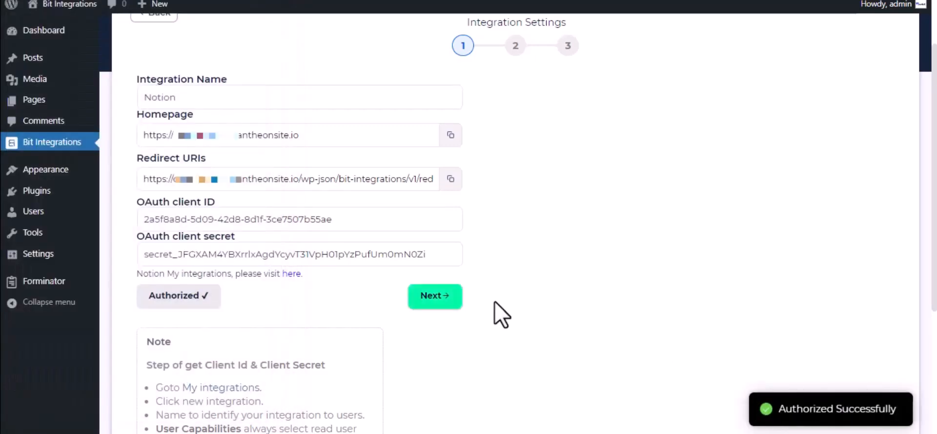
{"action": "left_click", "coordinate": [451, 297]}
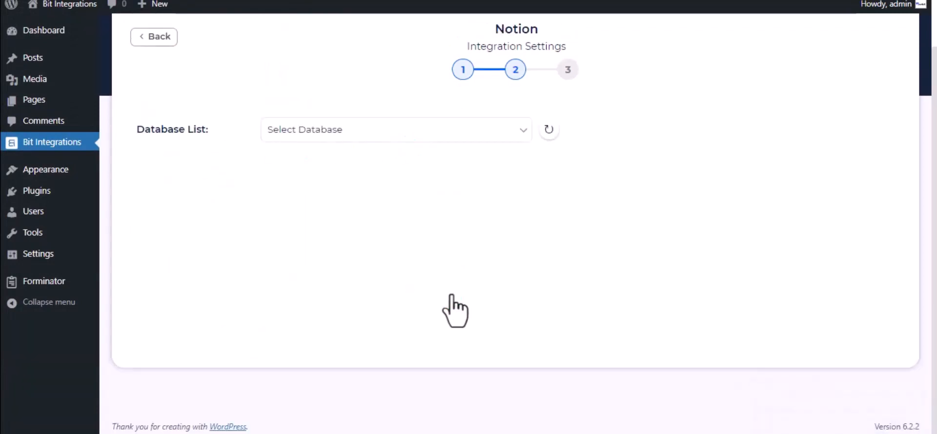
Select the Journal database and map Name-1 to Name and Description-1 to Tags
{"action": "left_click", "coordinate": [350, 131]}
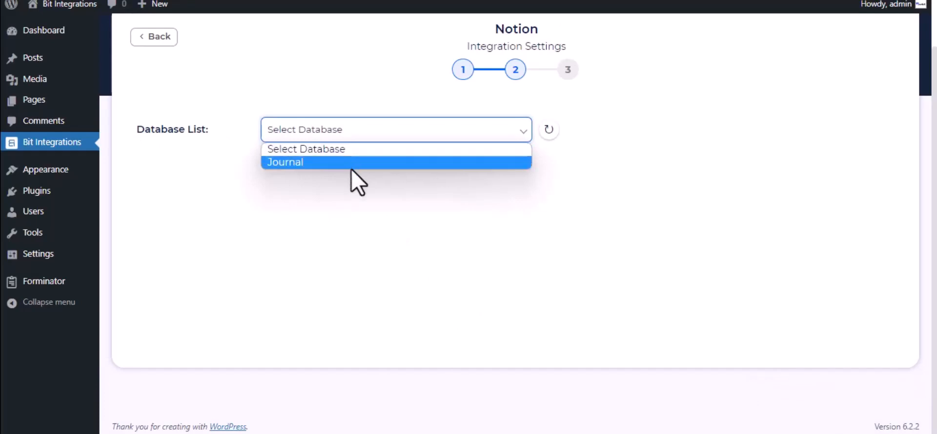
{"action": "left_click", "coordinate": [350, 164]}
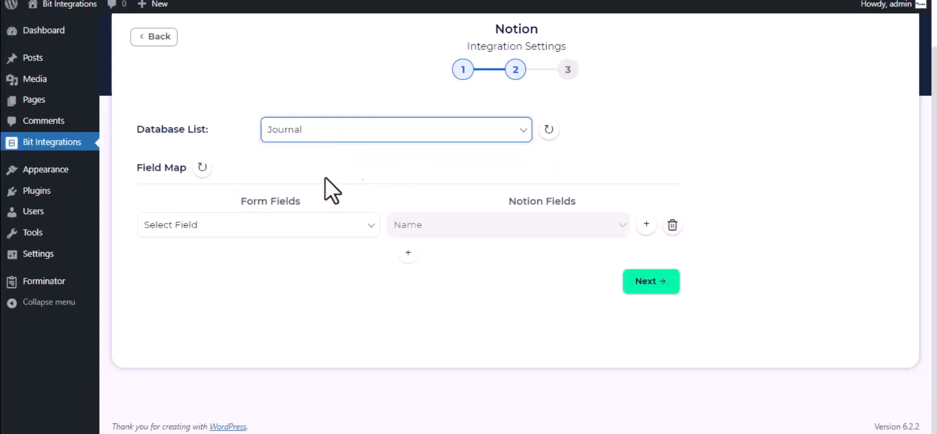
{"action": "left_click", "coordinate": [300, 228]}
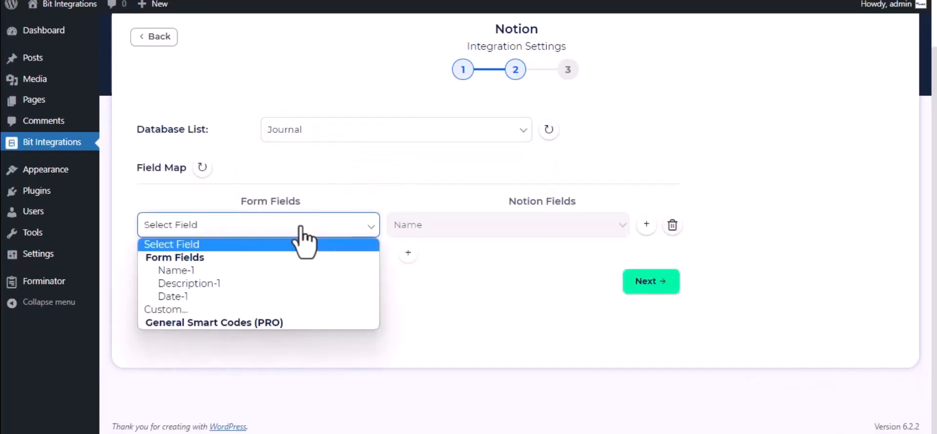
{"action": "left_click", "coordinate": [280, 273]}
{"action": "left_click", "coordinate": [408, 253]}
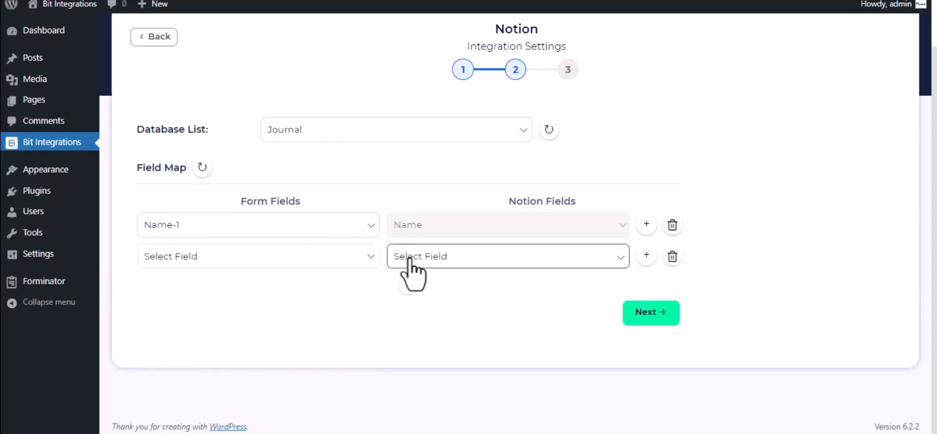
{"action": "left_click", "coordinate": [490, 262]}
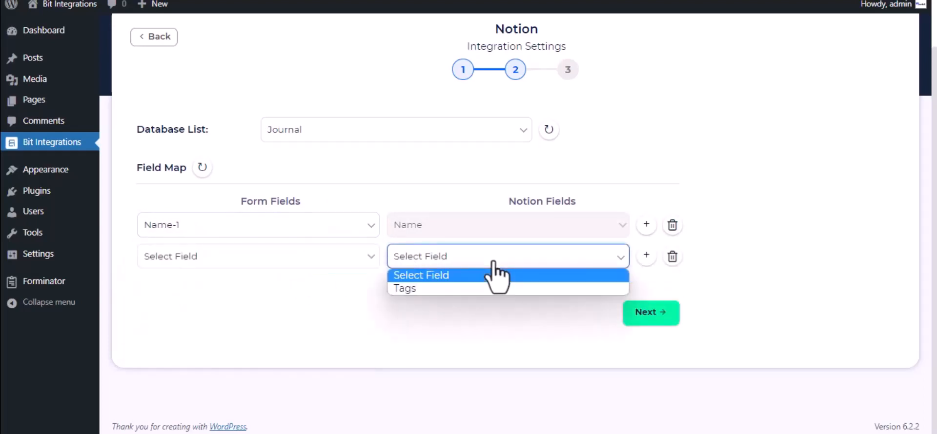
{"action": "left_click", "coordinate": [470, 299]}
{"action": "left_click", "coordinate": [461, 263]}
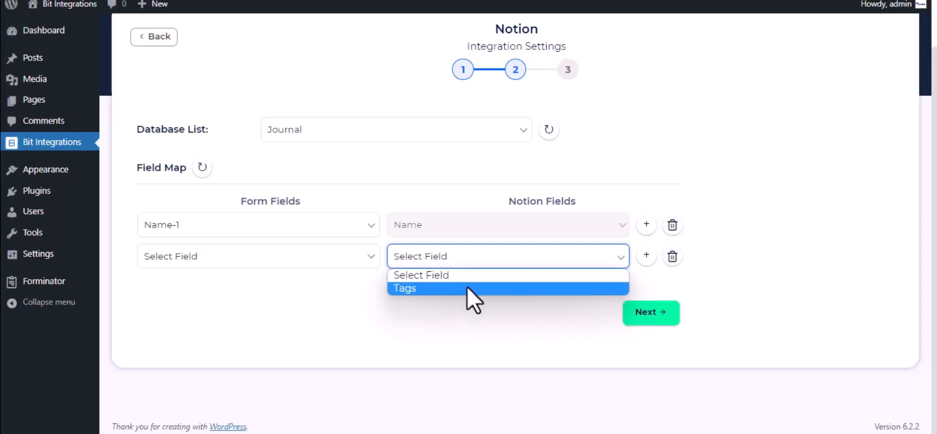
{"action": "left_click", "coordinate": [467, 288]}
{"action": "left_click", "coordinate": [311, 257]}
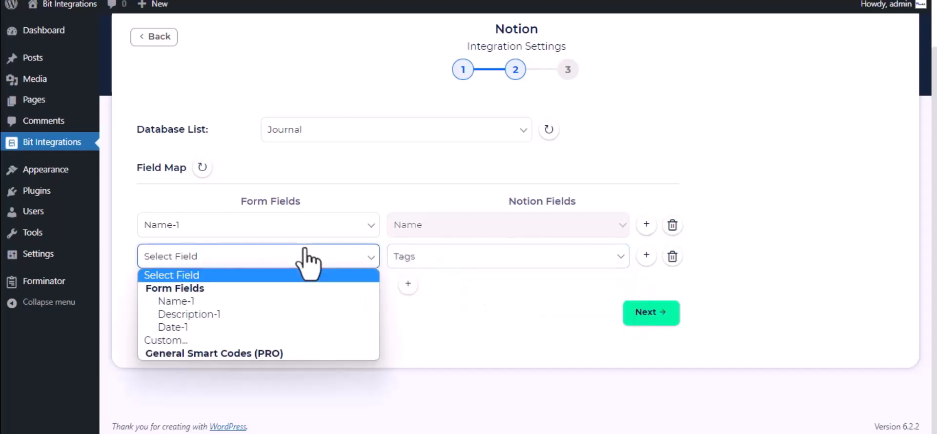
{"action": "left_click", "coordinate": [225, 315]}
Continue to the final step and Finish & Save the Notion integration
{"action": "left_click", "coordinate": [657, 312]}
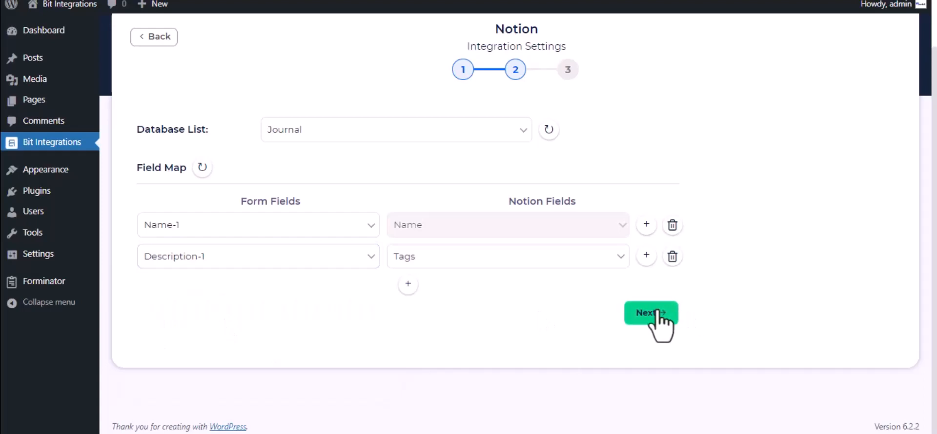
{"action": "left_click", "coordinate": [530, 188]}
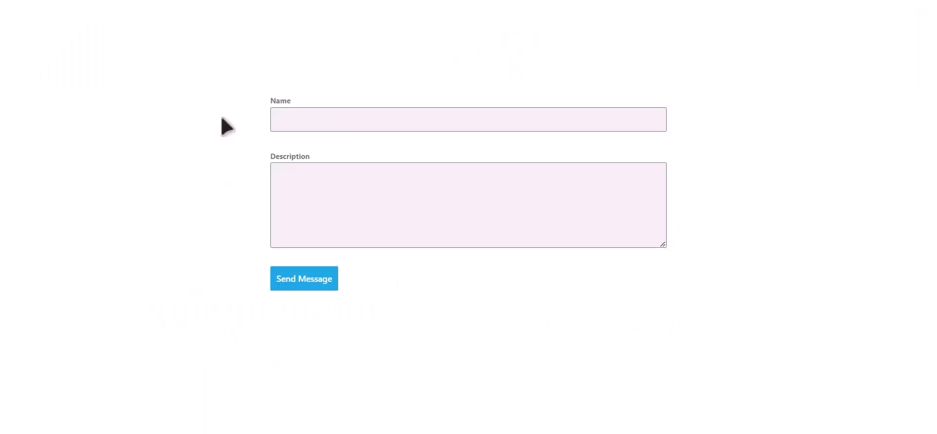
{"action": "left_click", "coordinate": [389, 119]}
Fill in Name 'Bit Integrations' and Description 'Welcome to Bit Integrations Plugin', then send the form
{"action": "type", "text": "Bit Integrations"}
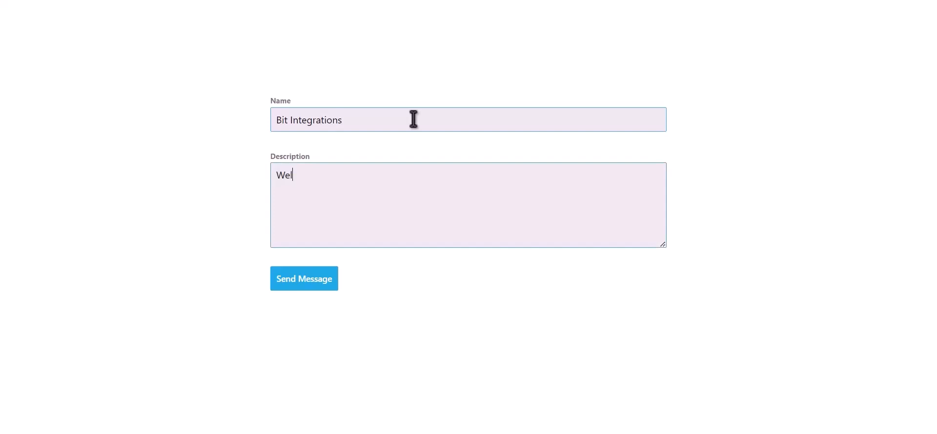
{"action": "type", "text": "me to Bit Integrations Pl"}
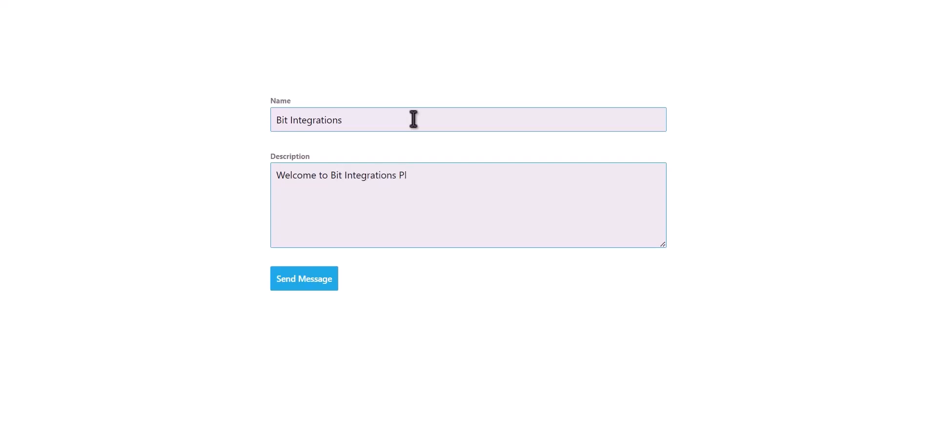
{"action": "type", "text": "ugin"}
{"action": "left_click", "coordinate": [314, 285]}
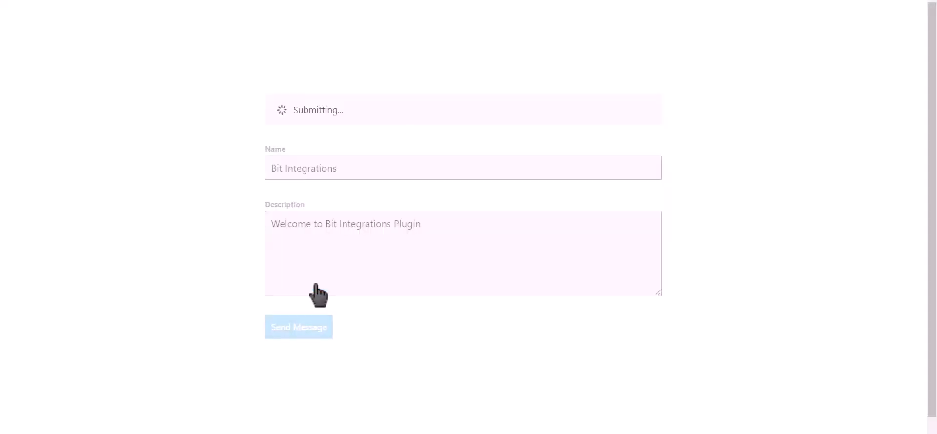